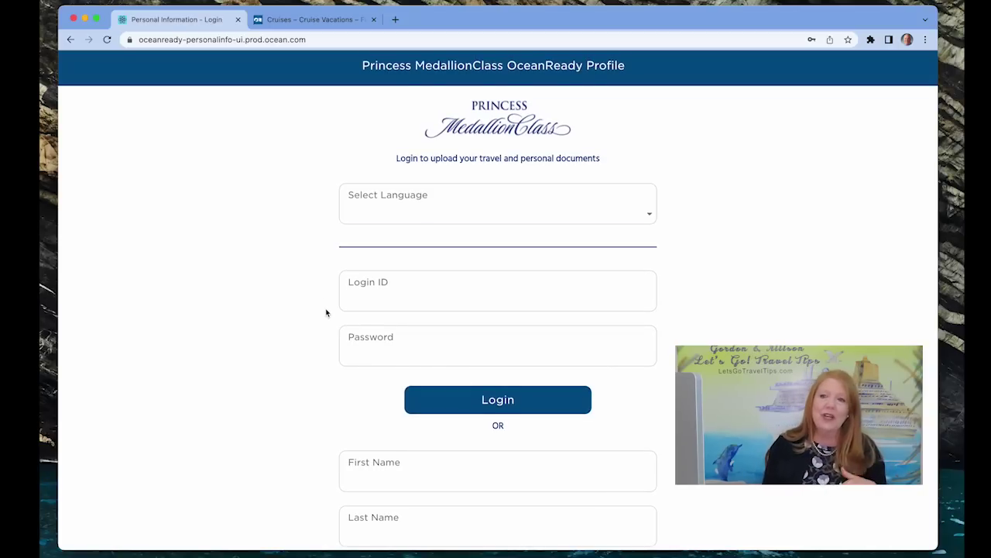
Look over the OceanReady booking-number login fields, then return to the Princess Cruises homepage tab
scroll(326, 312, "down", 3)
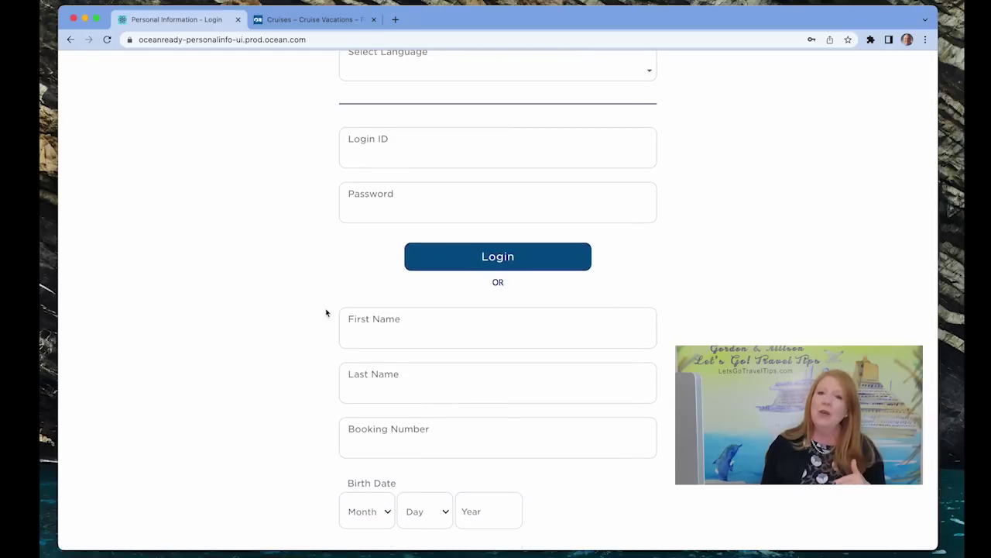
scroll(326, 312, "down", 1)
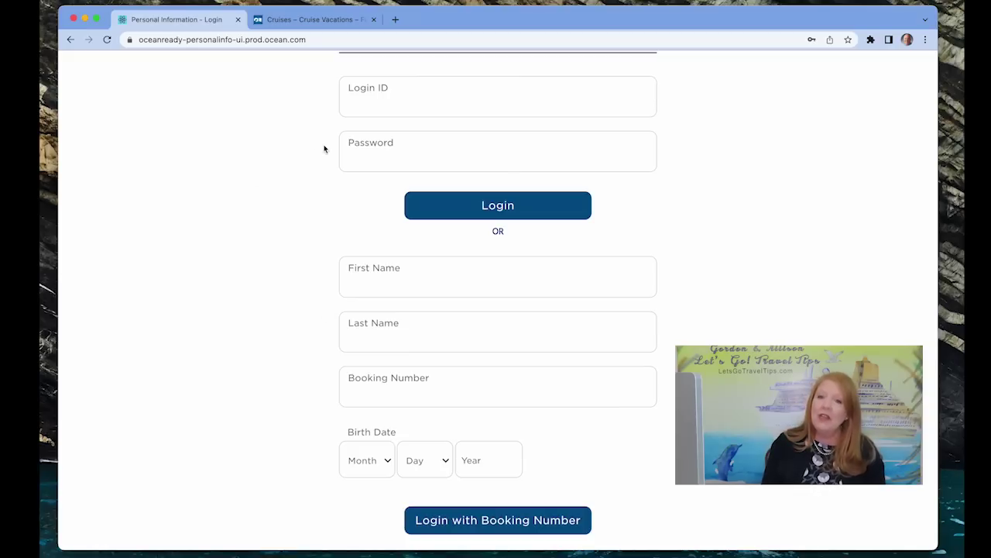
left_click(322, 26)
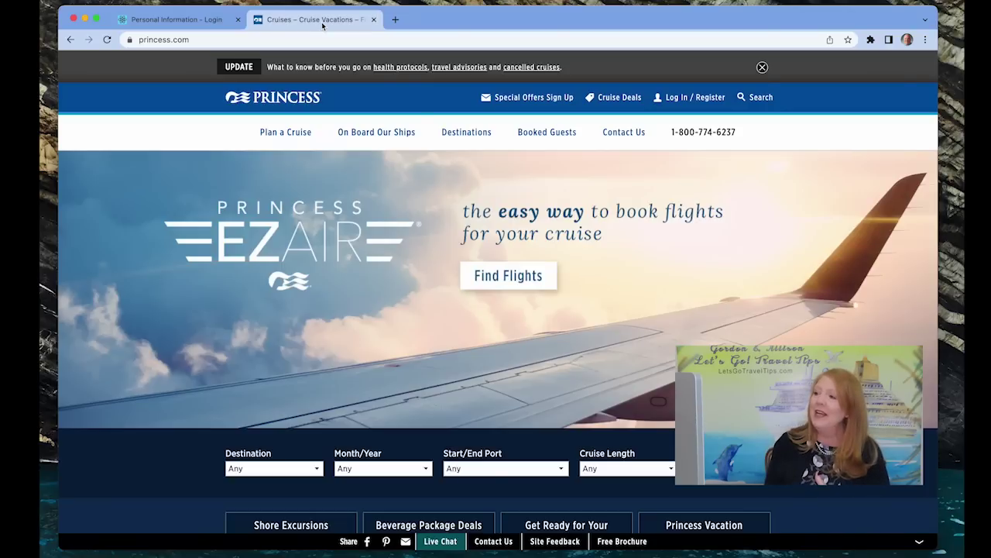
Log in to the Princess account with the saved credentials and continue past the confirmation
left_click(677, 106)
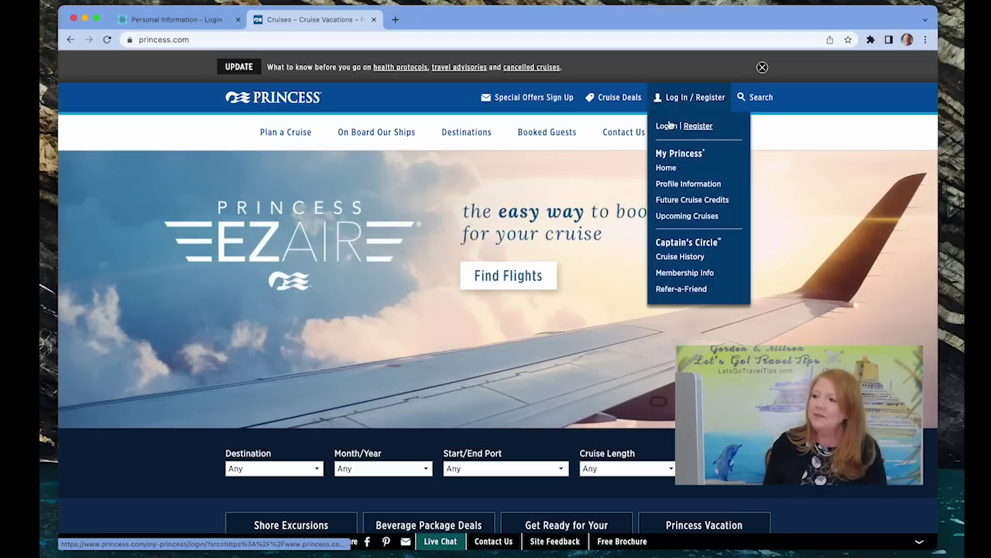
left_click(667, 128)
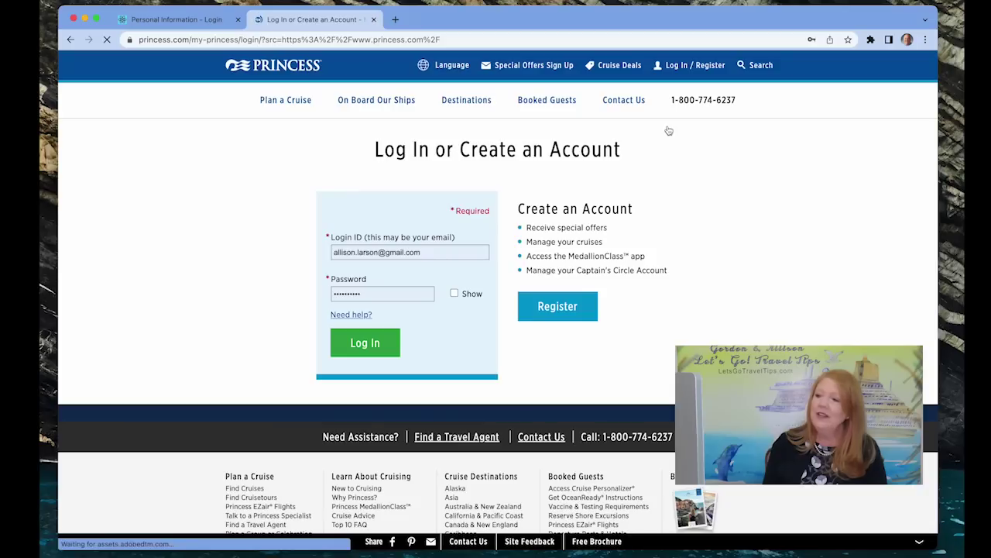
left_click(373, 344)
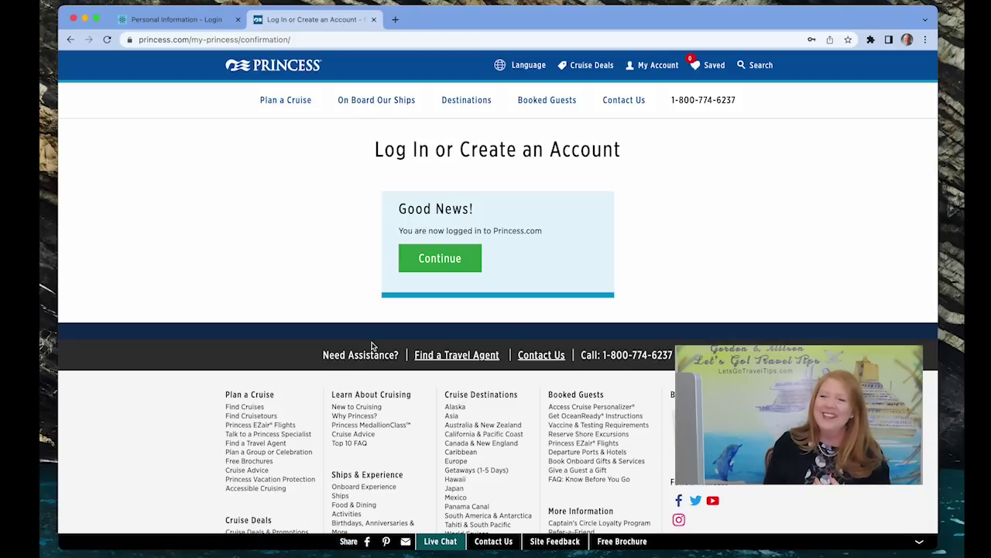
left_click(448, 262)
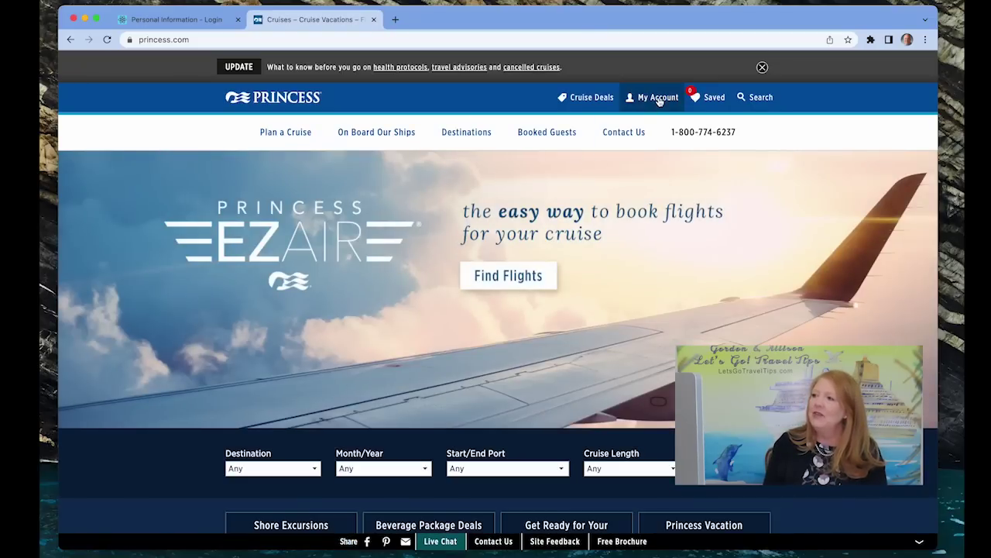
Open the Love Boat Themed Cruise to Mexico booking from My Account's Upcoming Cruises
mouse_move(659, 102)
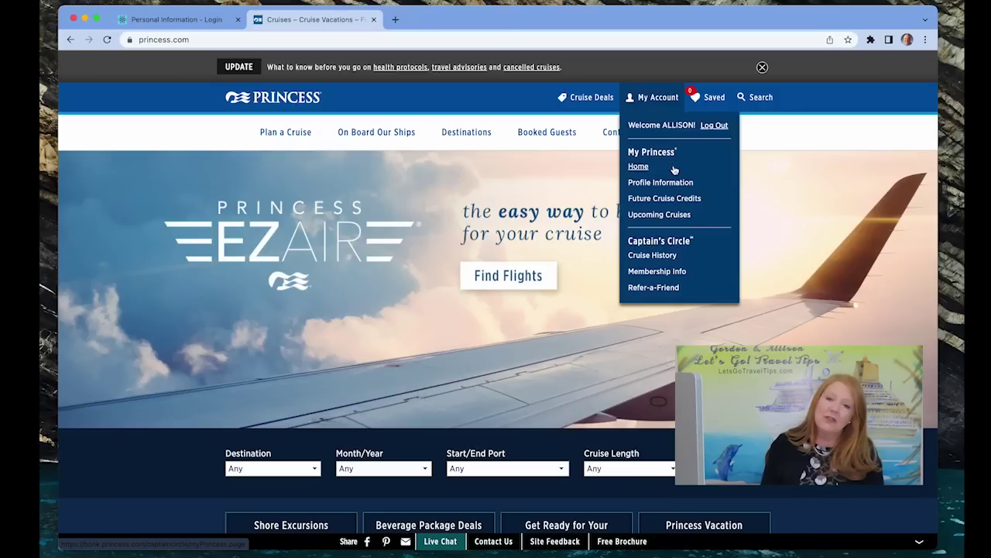
left_click(659, 216)
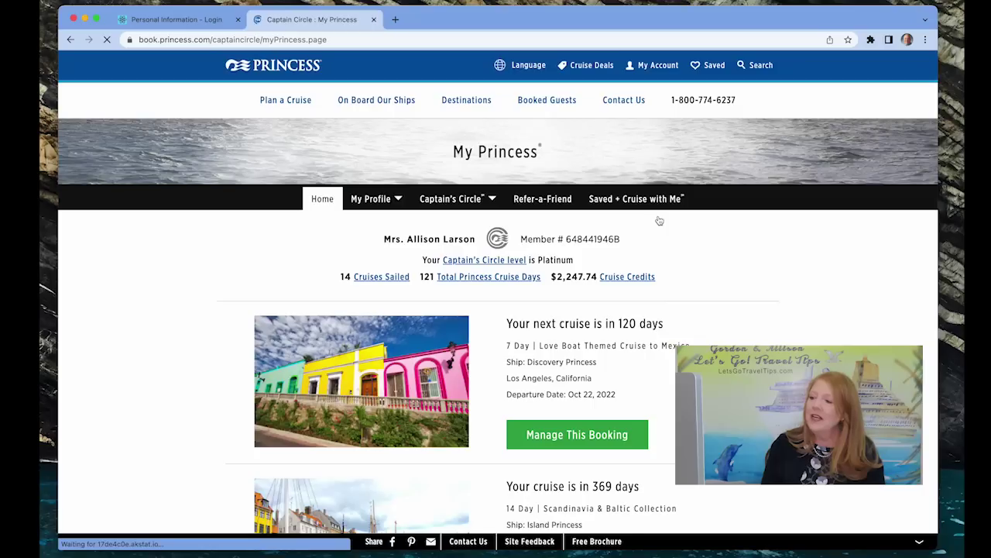
left_click(568, 436)
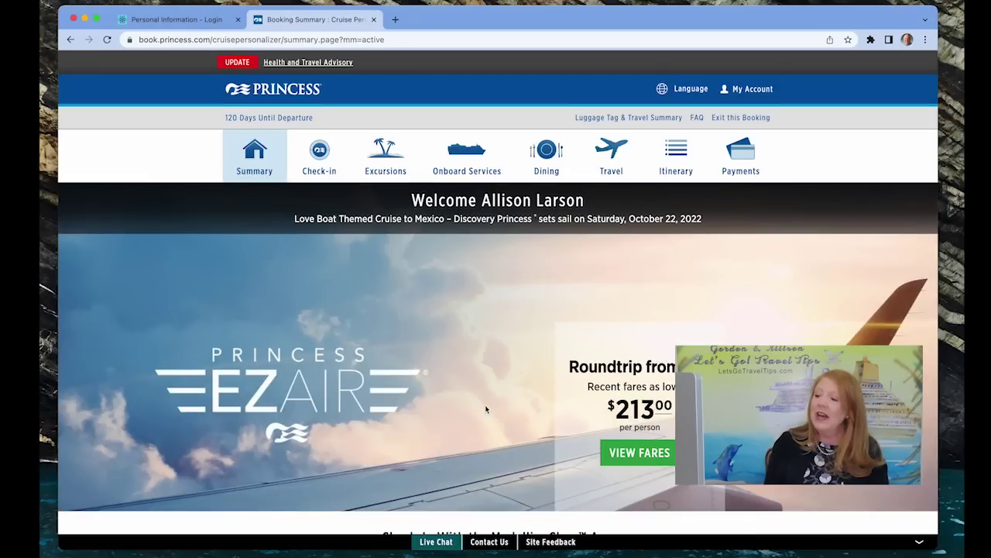
scroll(485, 409, "down", 5)
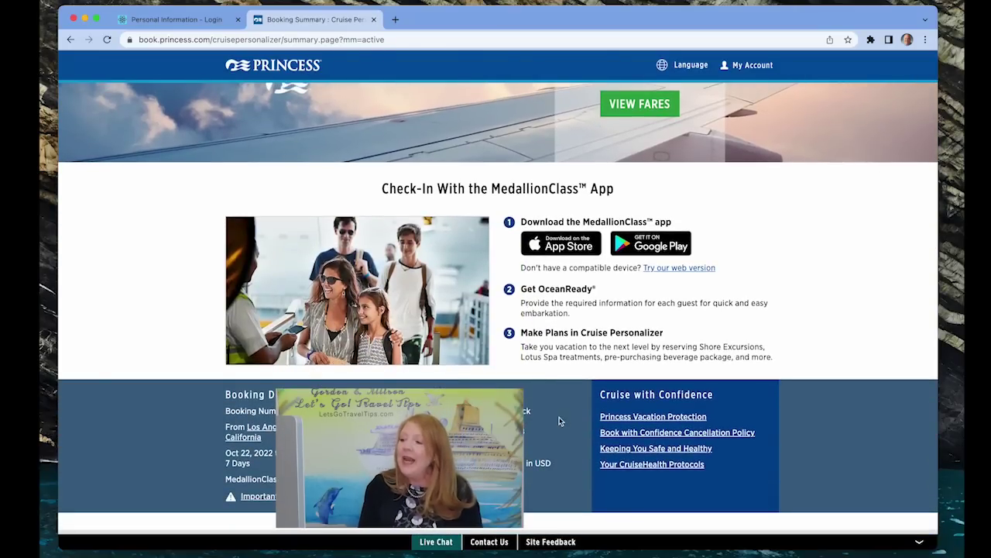
scroll(560, 420, "up", 2)
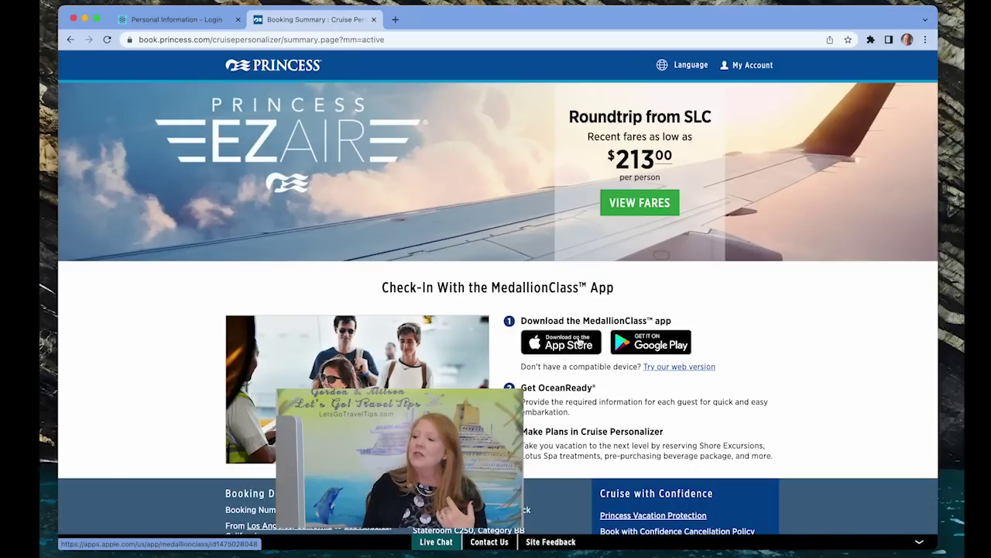
In the OceanReady web version, paste the booking number and try Link Booking, which is rejected
left_click(673, 367)
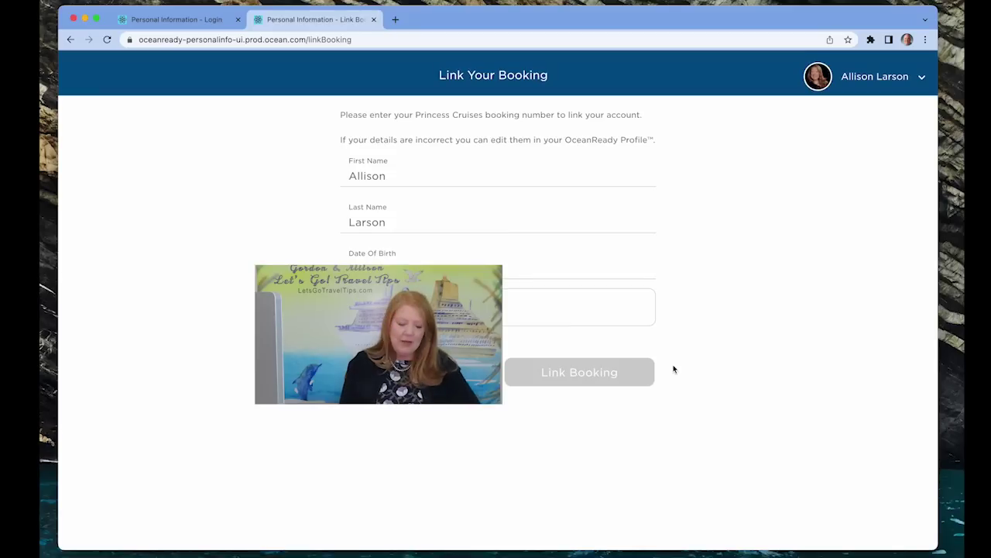
left_click(464, 308)
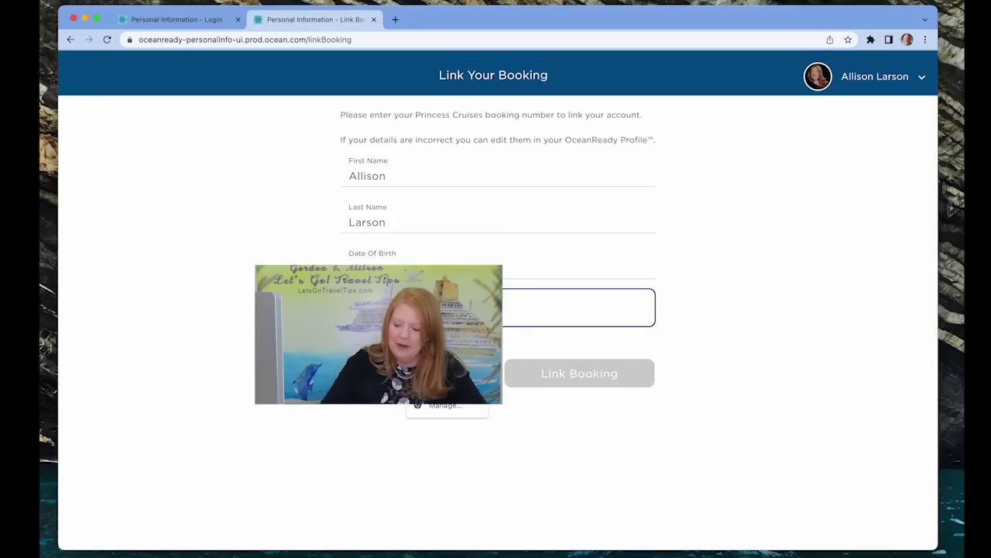
key("ctrl+v")
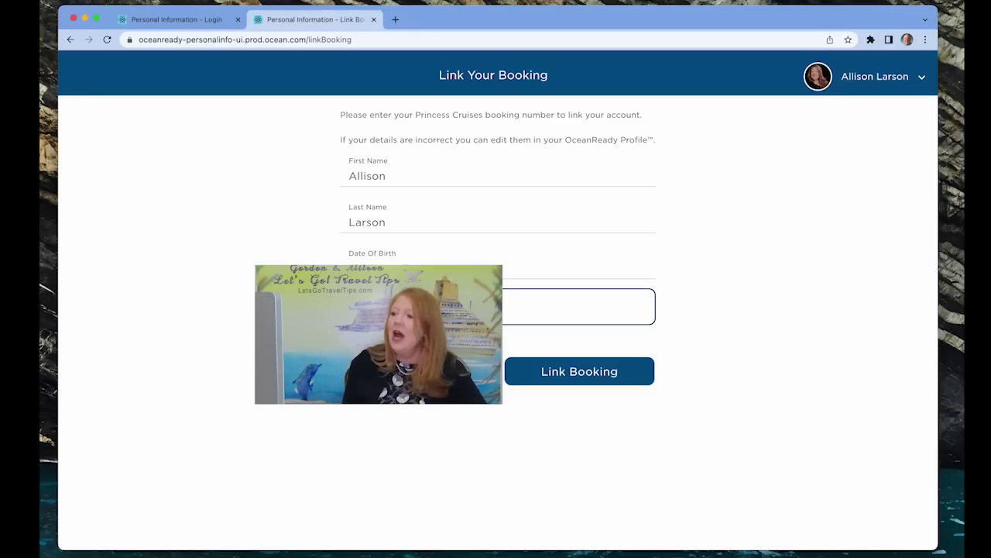
left_click(582, 372)
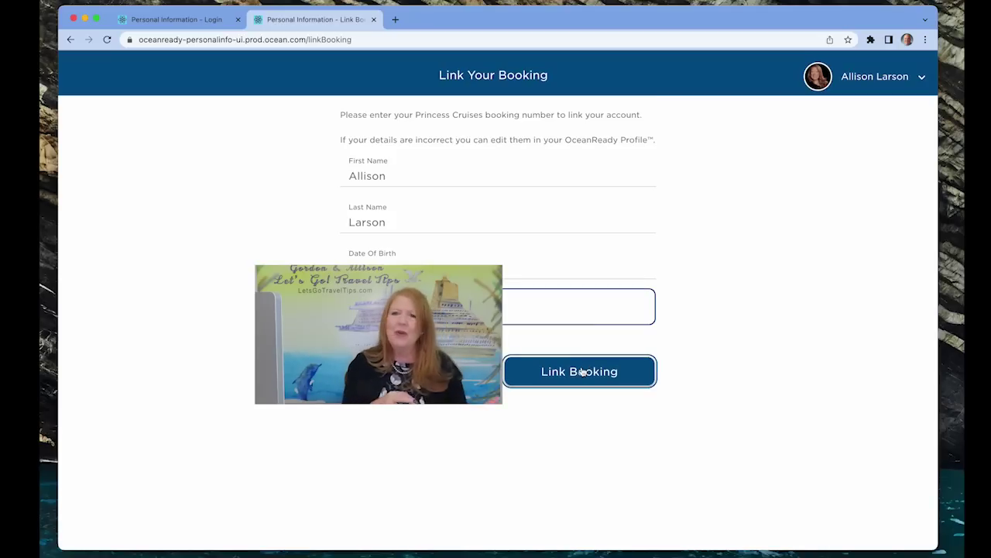
left_click(582, 372)
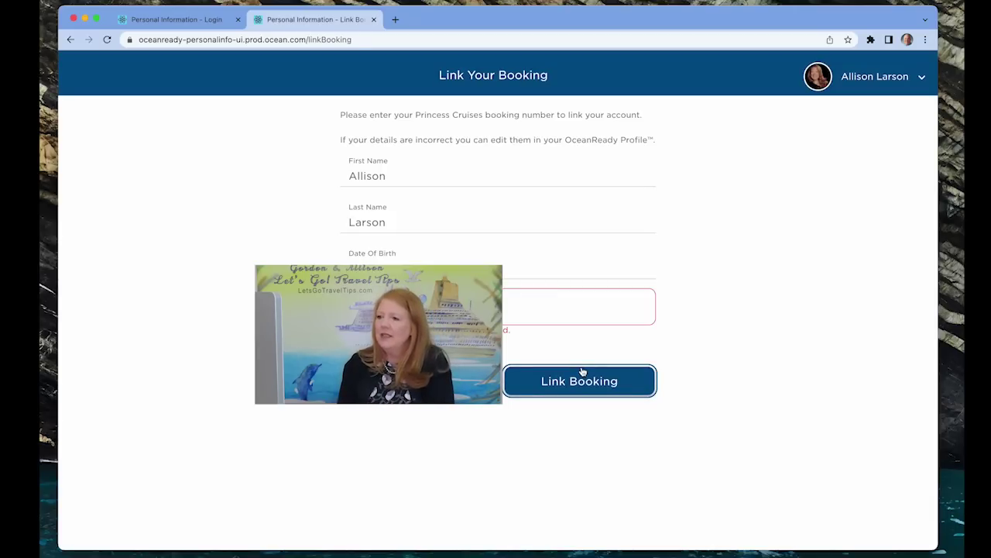
key("shift+Tab")
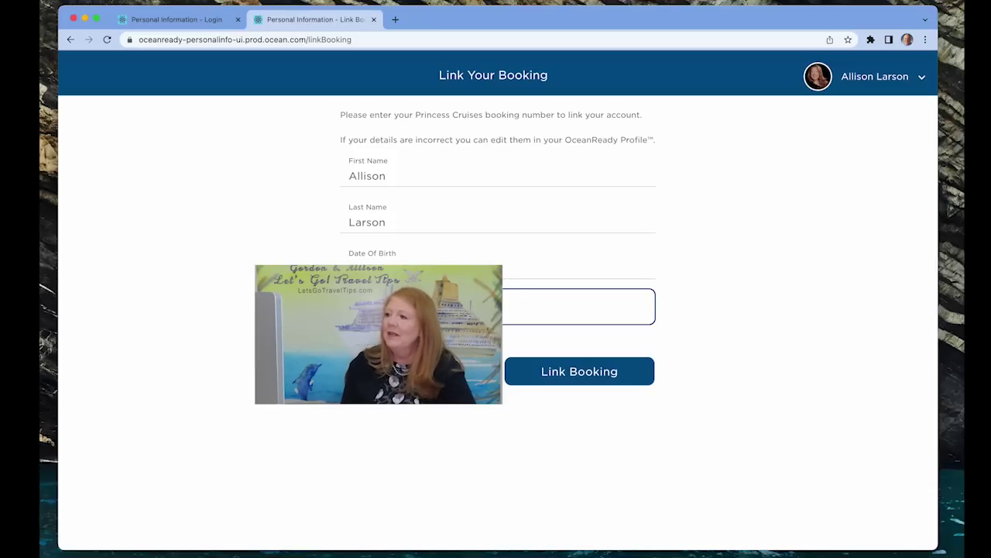
left_click(557, 374)
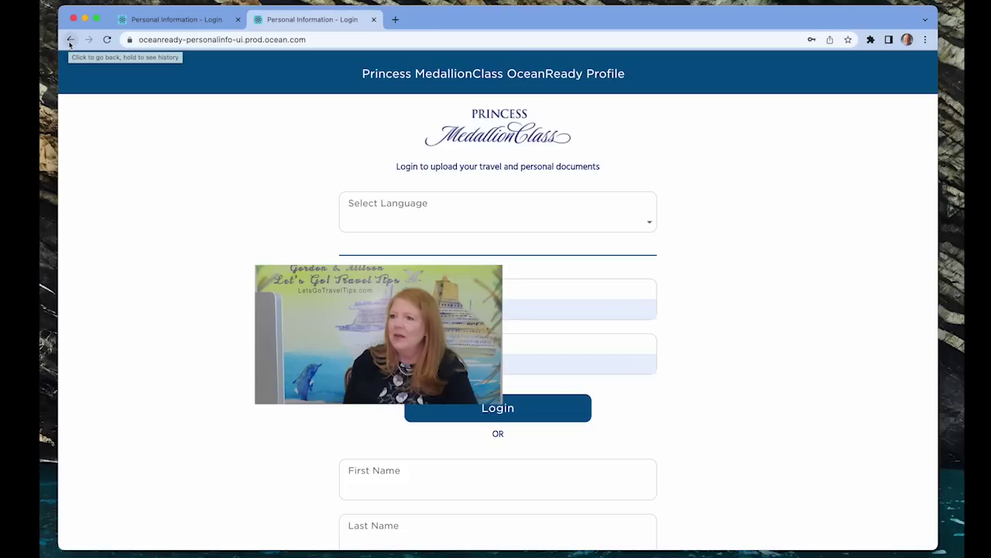
Replace the Link Your Booking page with the princess.com homepage via the address bar
left_click(70, 42)
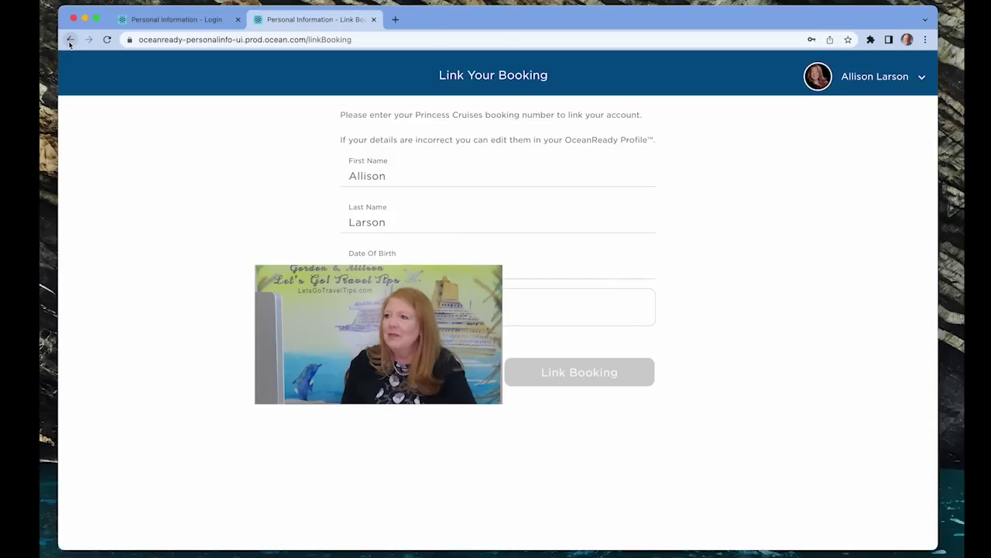
left_click(70, 43)
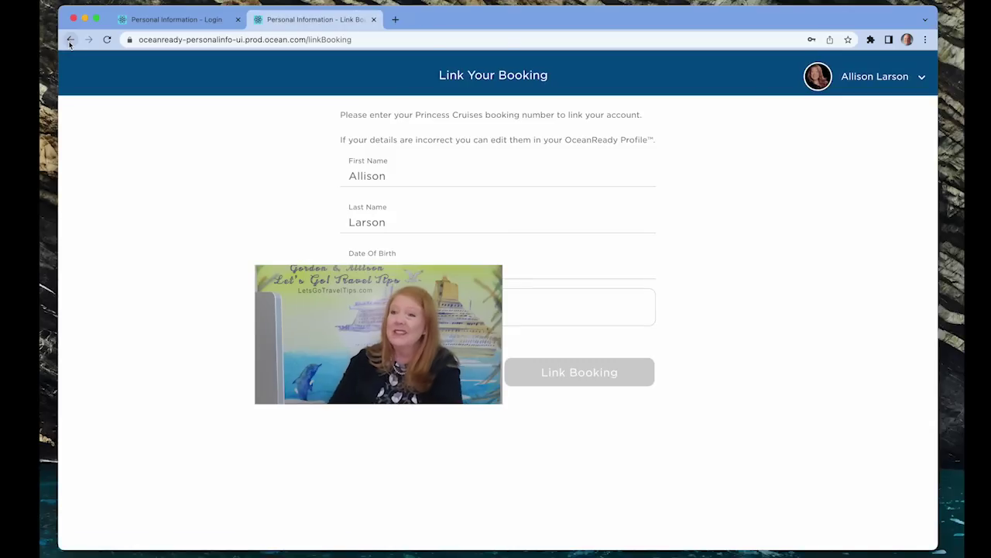
left_click(349, 39)
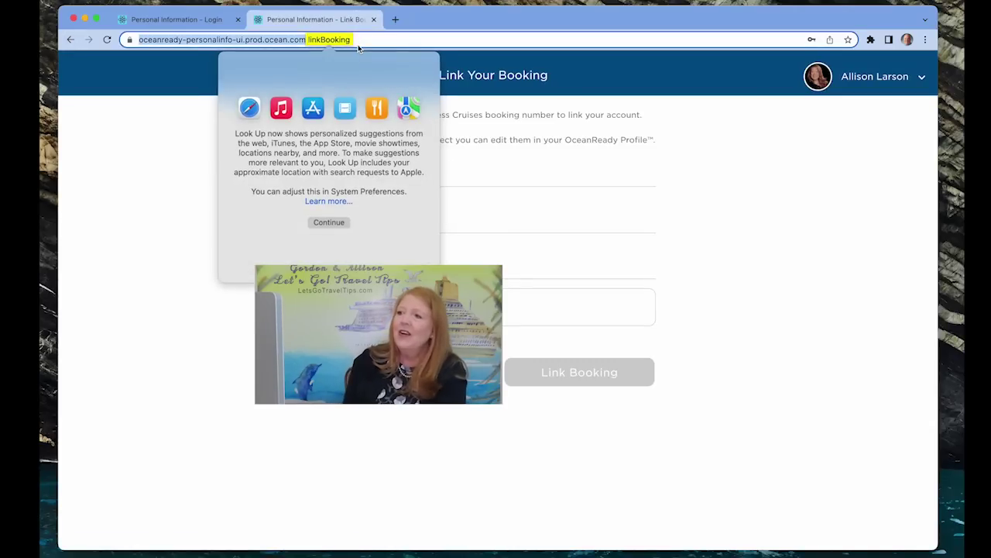
left_click(375, 39)
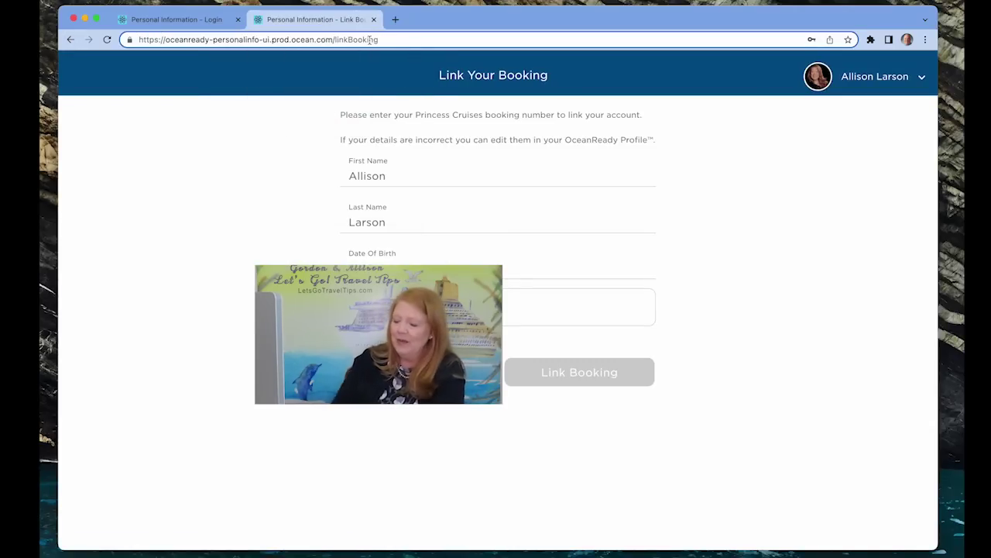
left_click_drag(395, 42, 59, 24)
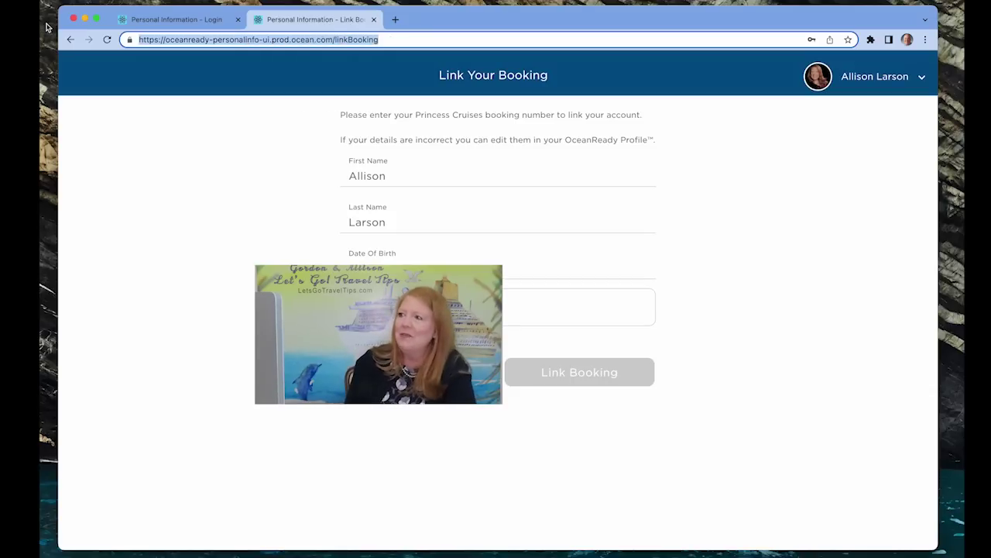
type("pr")
key("Return")
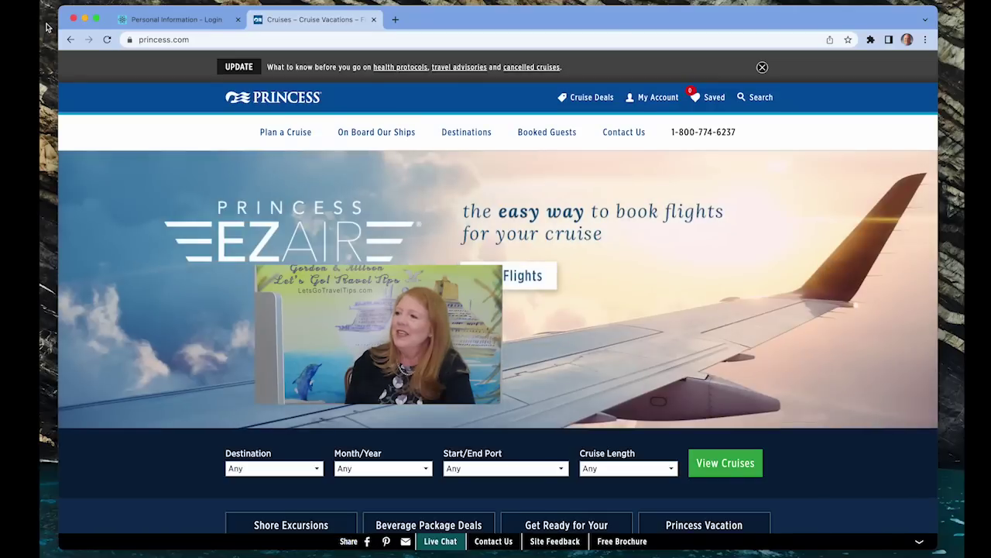
Reopen the Mexico cruise booking from Upcoming Cruises and launch the MedallionClass web version
left_click(656, 99)
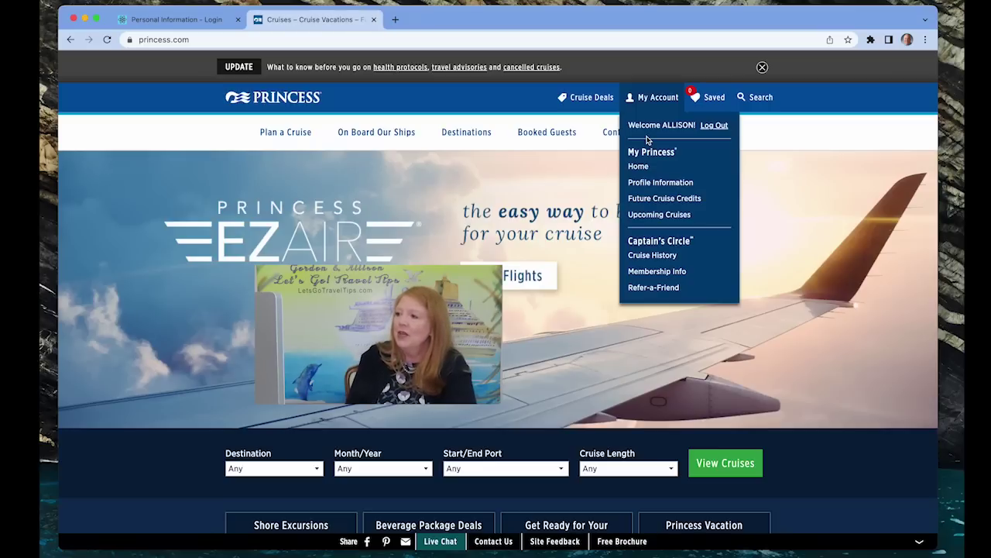
left_click(650, 218)
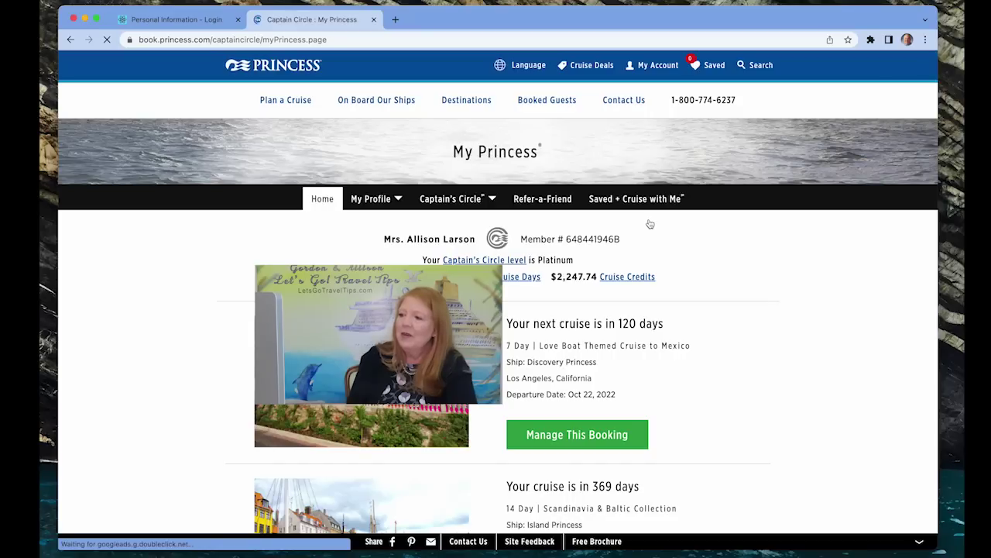
left_click(555, 438)
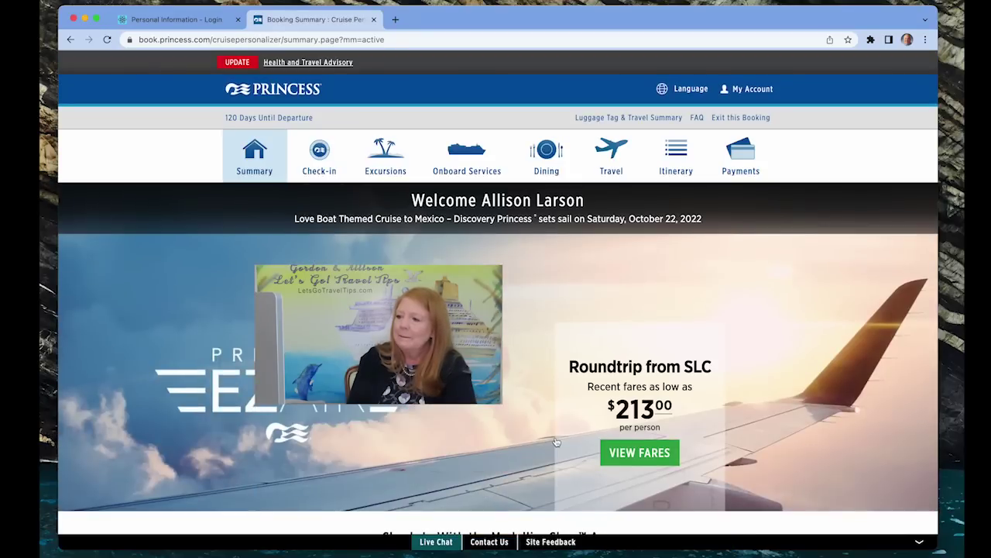
scroll(556, 442, "down", 10)
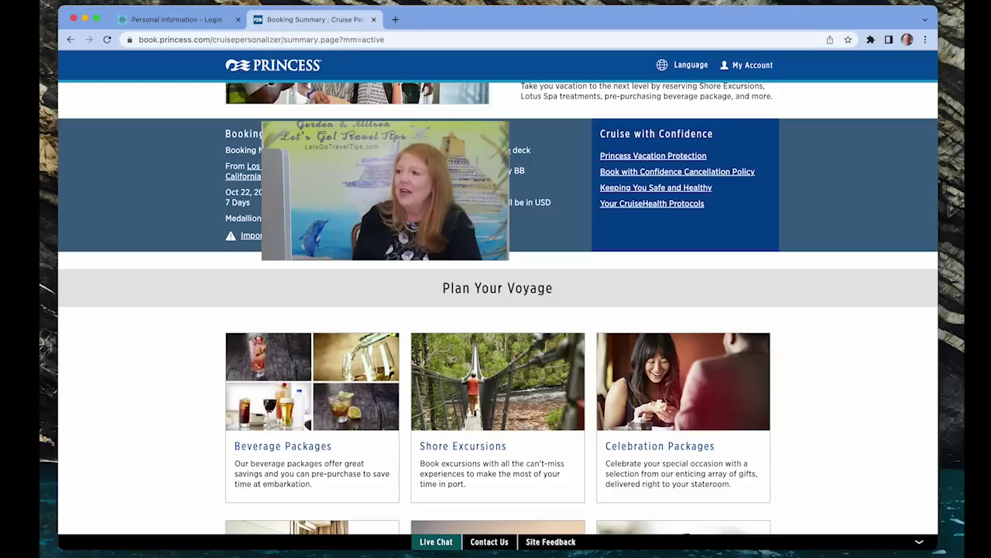
scroll(558, 199, "up", 5)
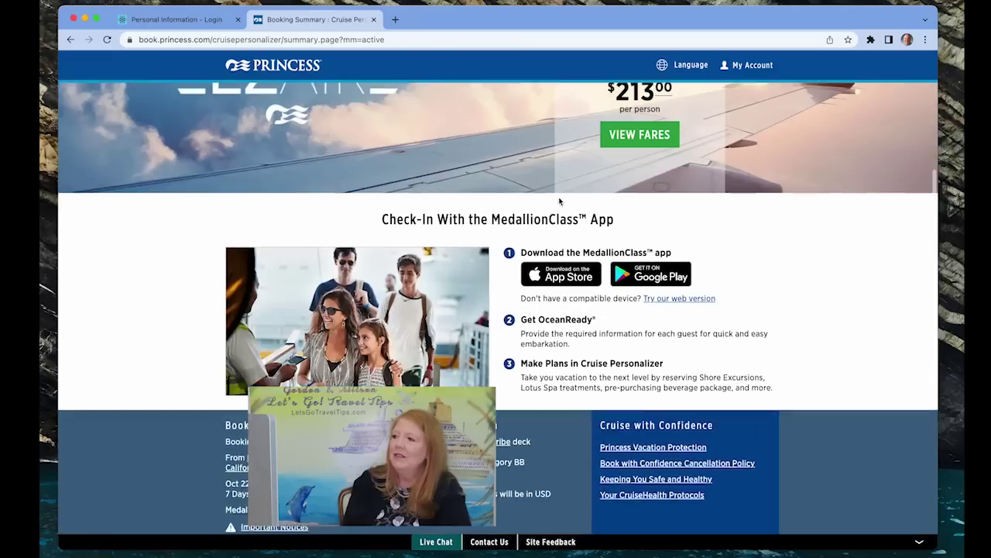
left_click(685, 360)
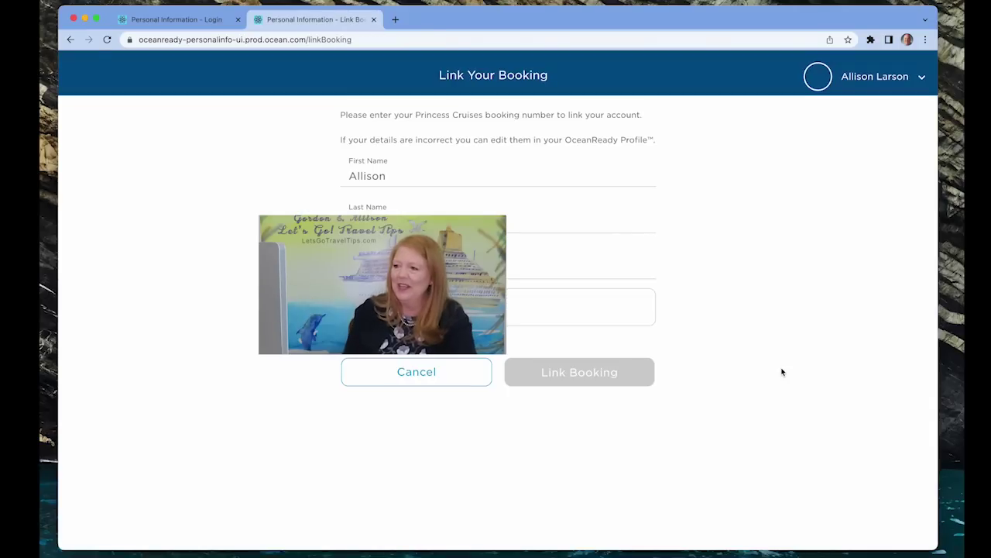
Paste the booking number and submit Link Booking again; the field is flagged invalid
left_click(581, 306)
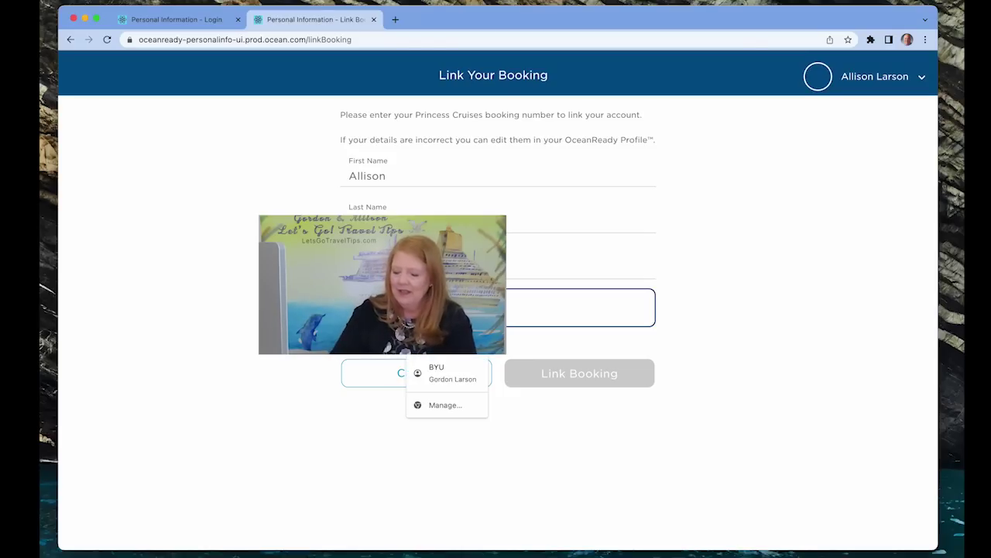
key("ctrl+v")
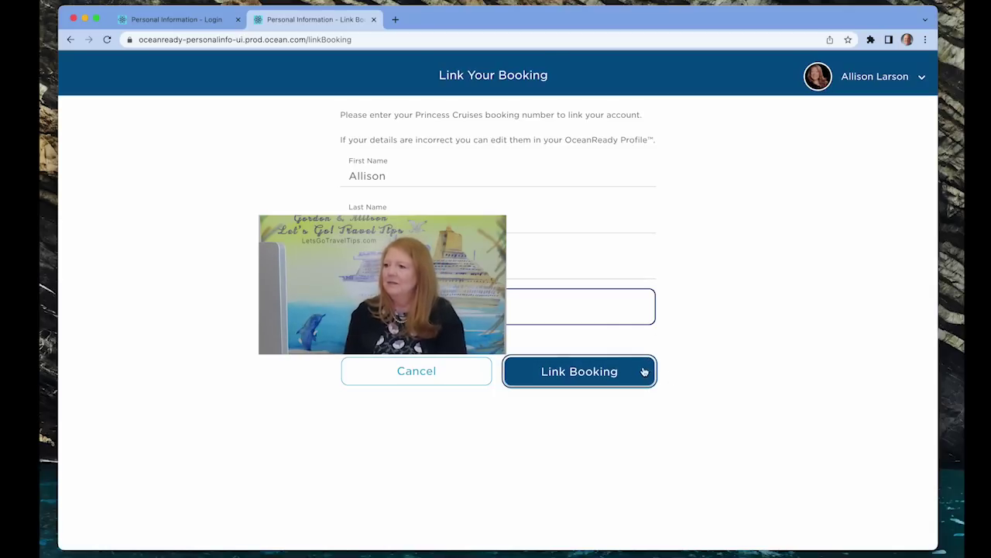
left_click(597, 372)
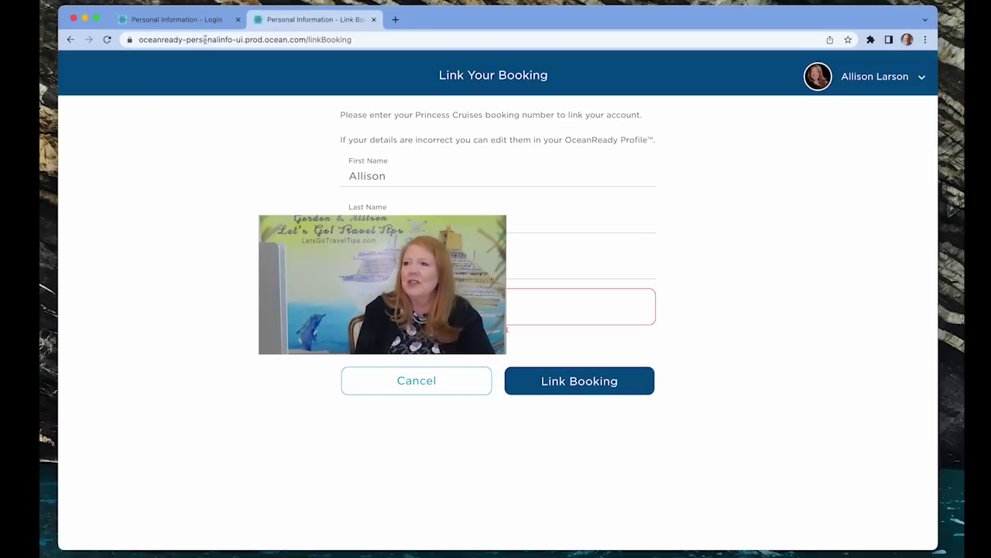
On the OceanReady login page, enter the guest's first and last name
left_click(155, 22)
left_click(418, 278)
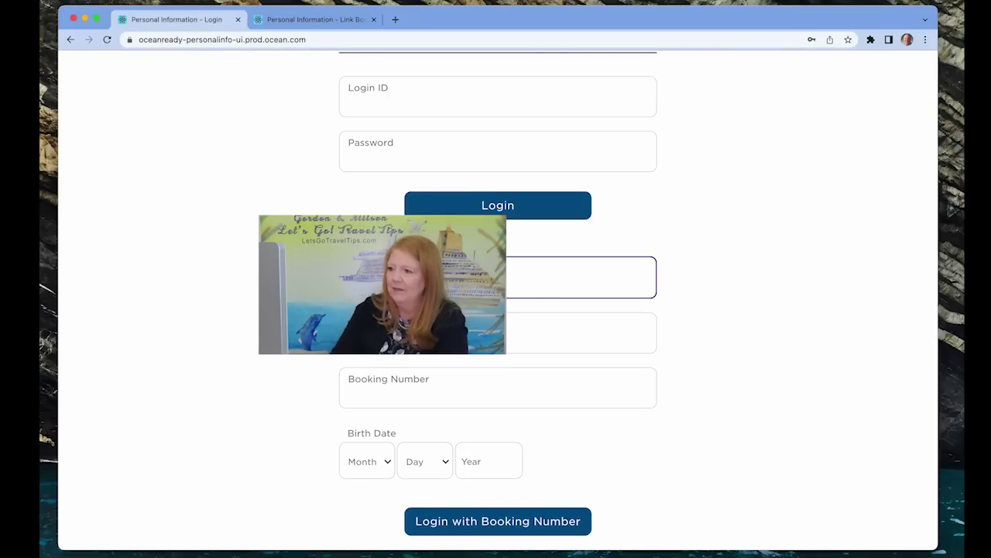
left_click(418, 333)
key("Tab")
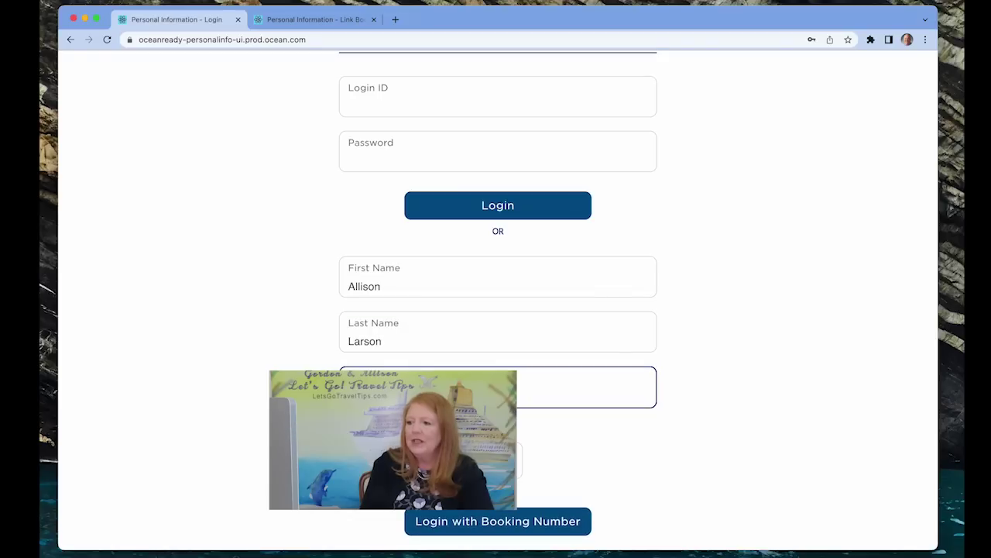
Select the guest's birth month and day, then log in with the booking number
left_click(364, 387)
left_click(375, 358)
left_click(424, 387)
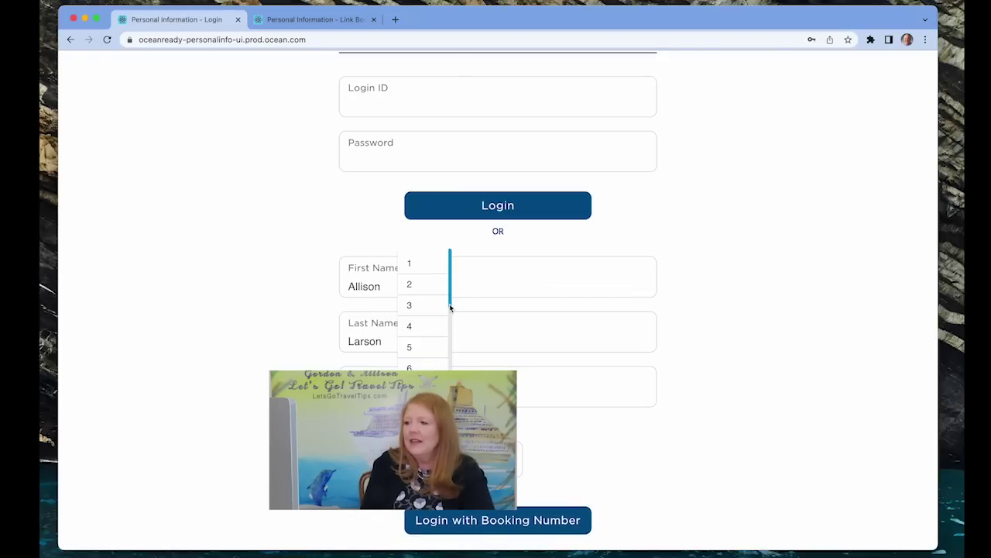
scroll(409, 319, "down", 5)
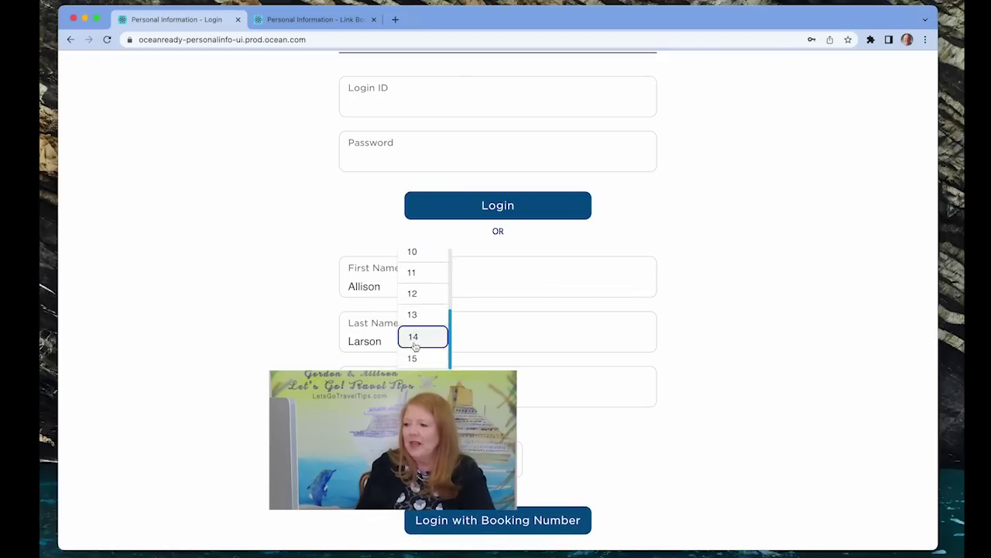
left_click(414, 358)
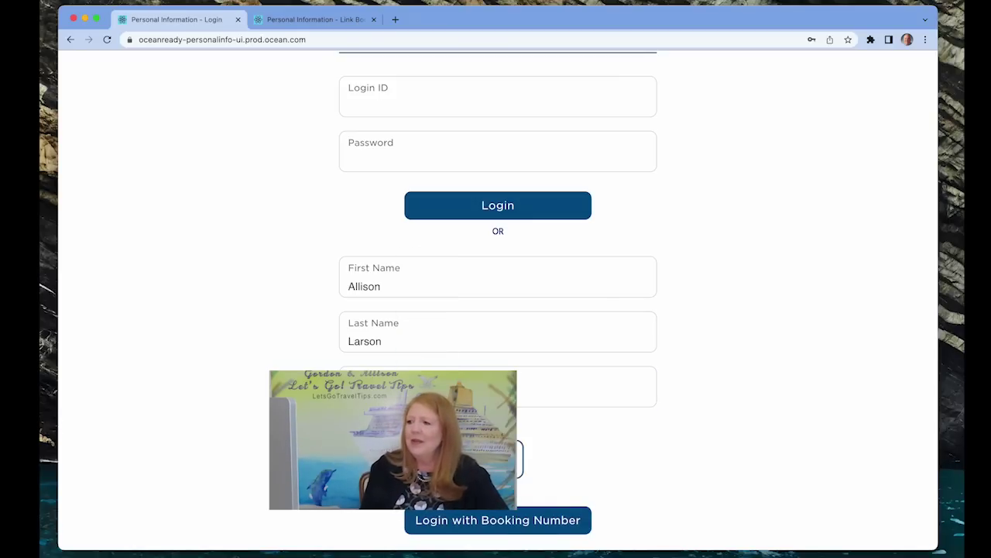
left_click(519, 522)
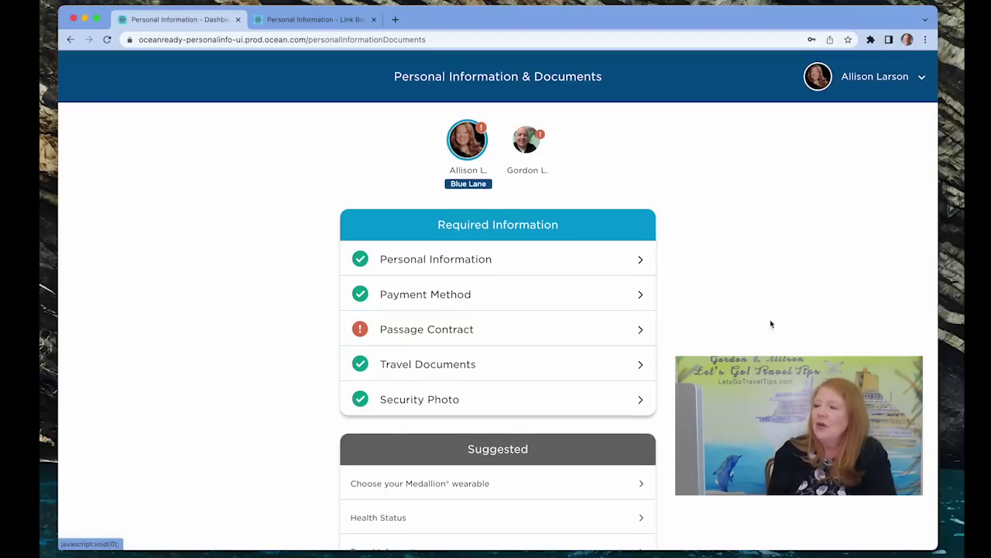
Open Dine My Way from the Suggested section of Personal Information & Documents
scroll(770, 323, "down", 2)
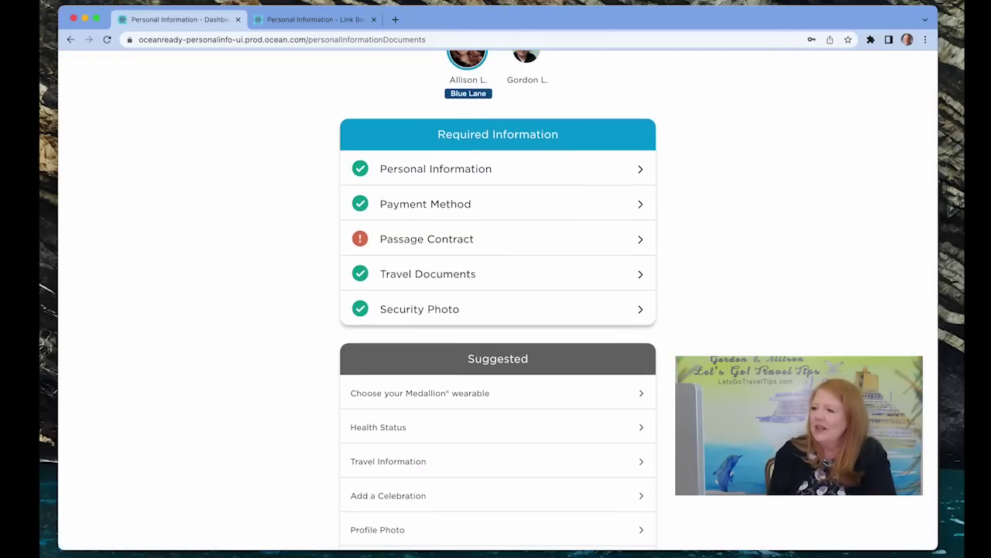
scroll(498, 310, "up", 2)
scroll(498, 310, "down", 4)
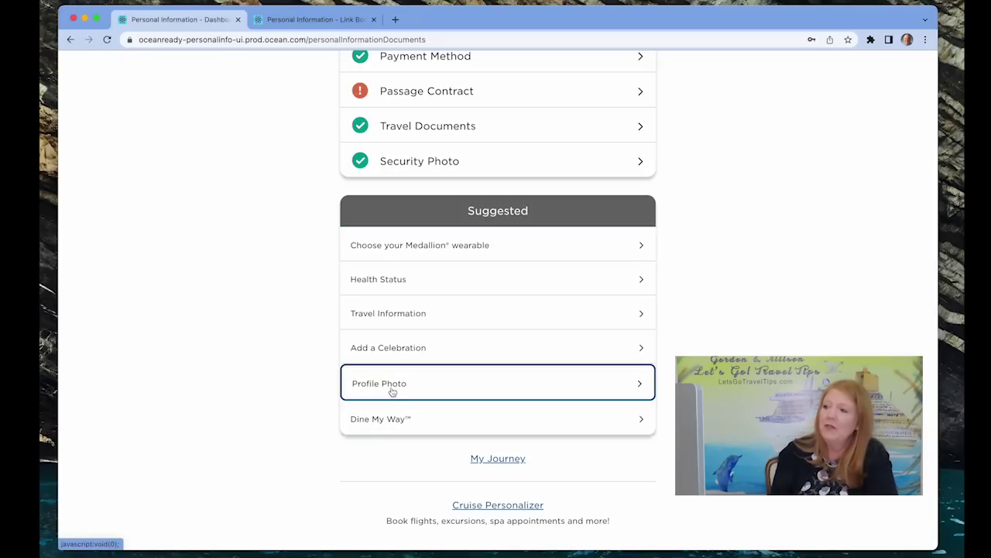
left_click(388, 423)
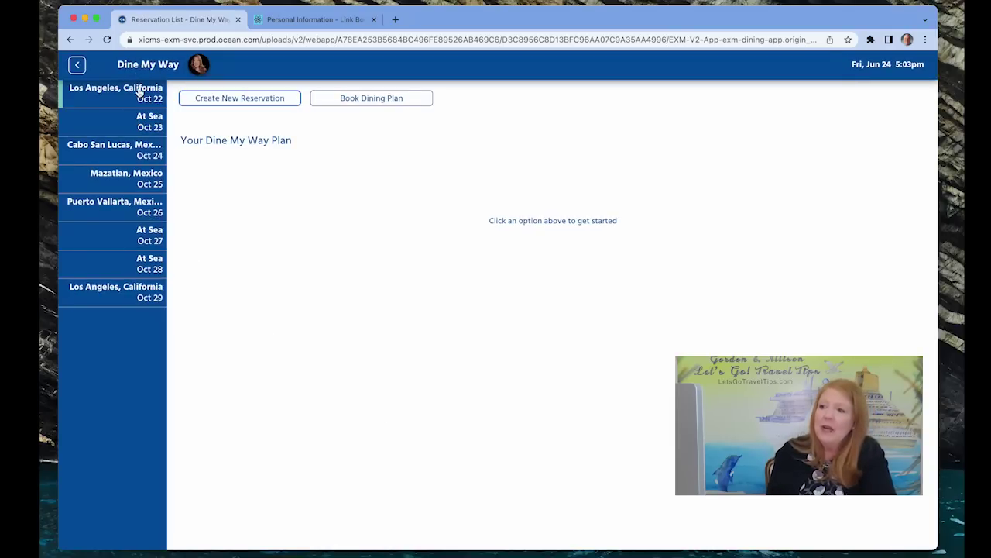
Review the Oct 22 and Oct 23 days, opening the Ketchikan Dining Room reservation without changing it
left_click(144, 96)
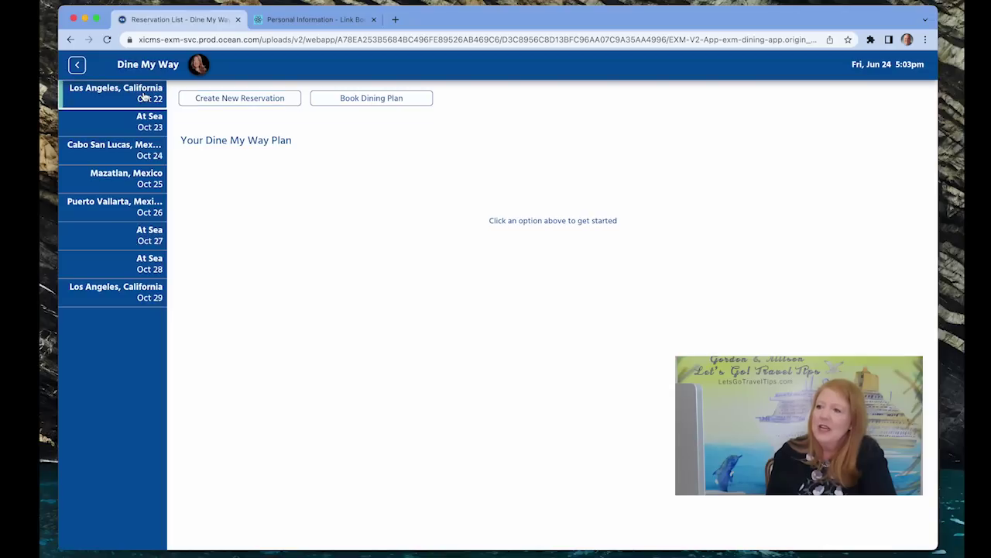
left_click(147, 130)
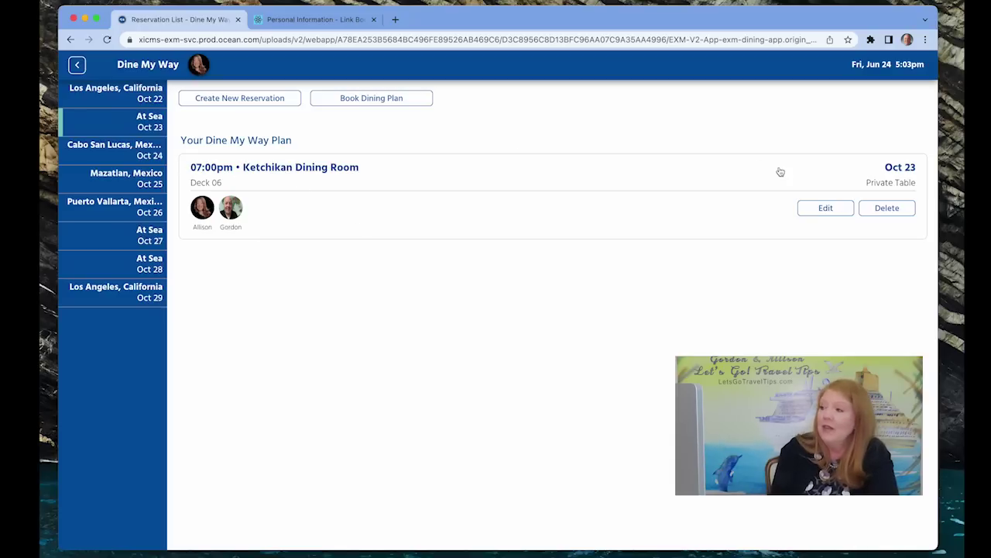
left_click(826, 208)
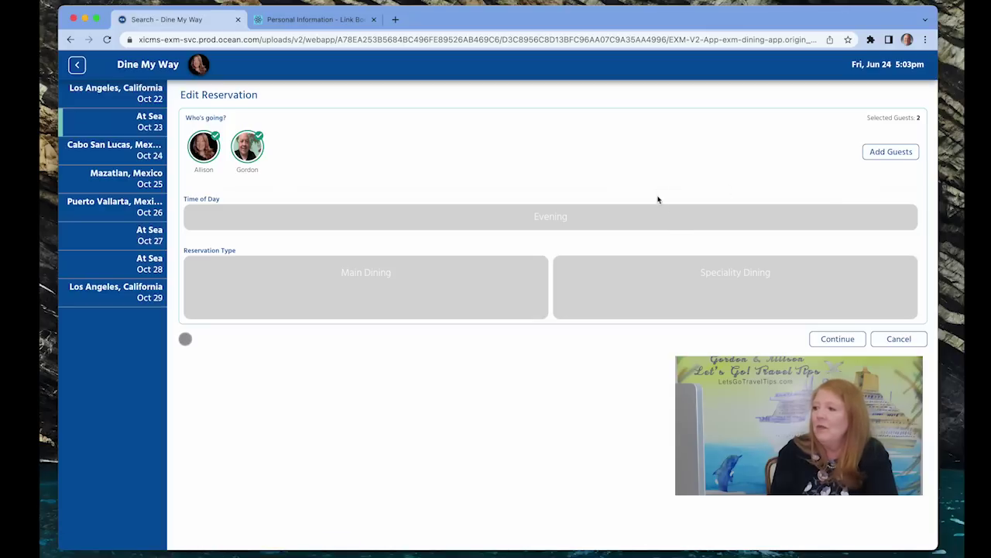
left_click(897, 339)
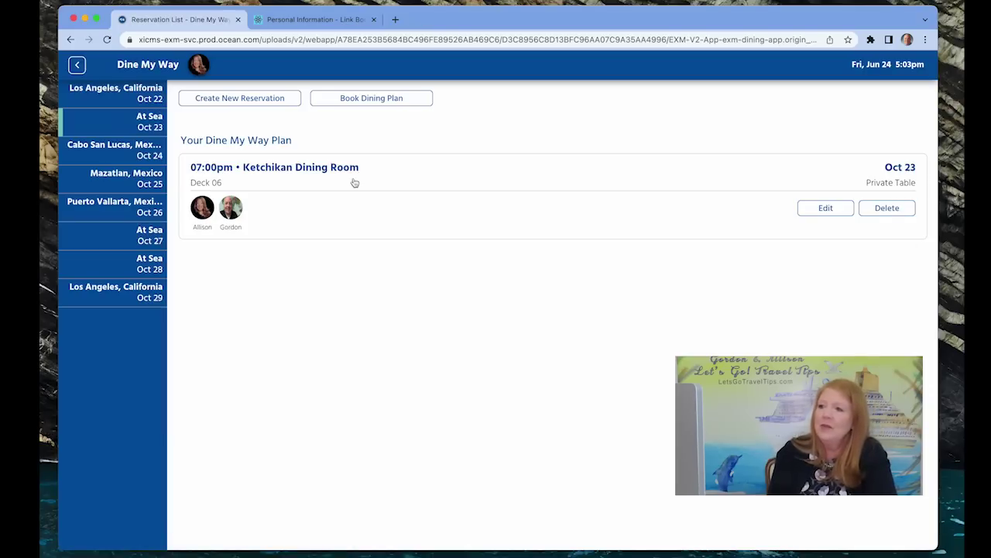
Check the Oct 24, 25 and 26 days, ending on Oct 24 Cabo San Lucas
left_click(130, 156)
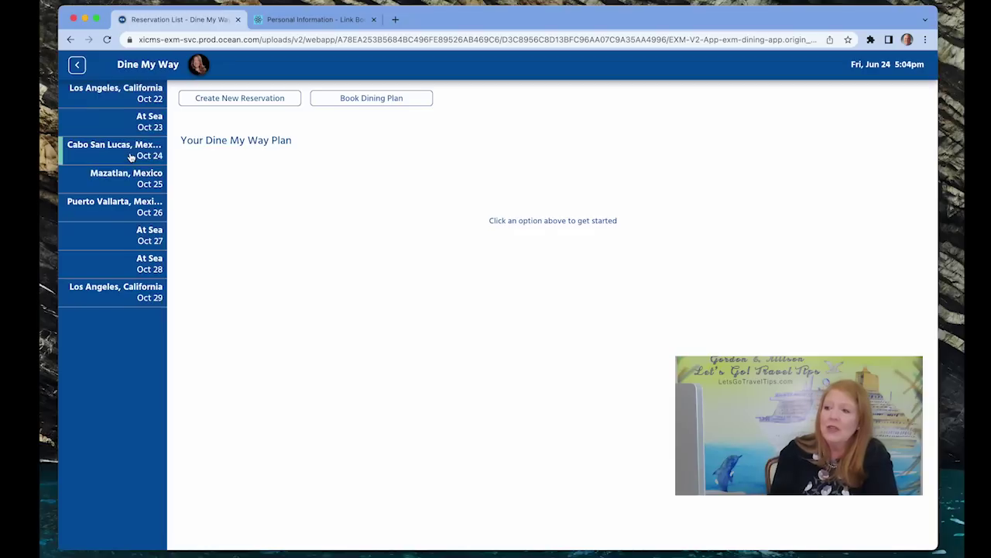
left_click(132, 185)
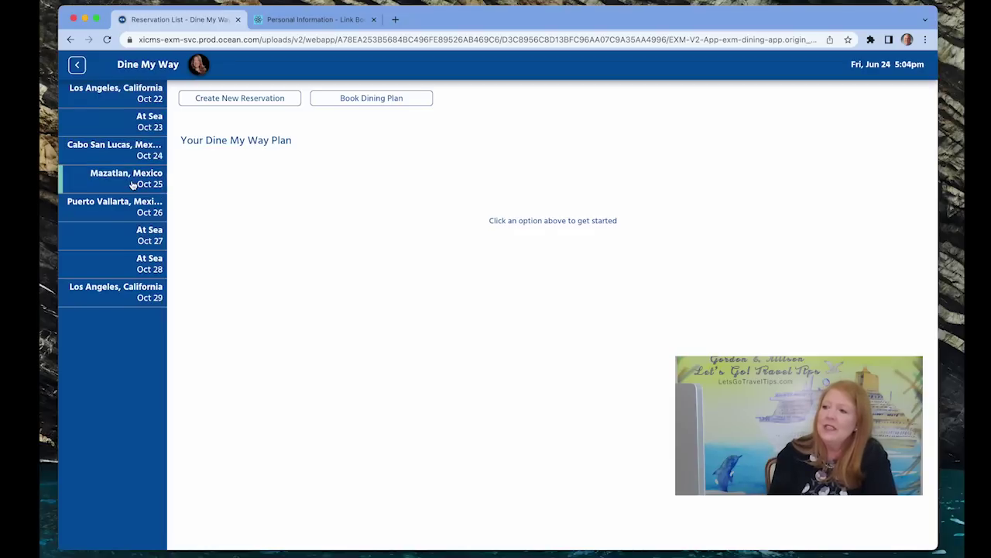
left_click(131, 207)
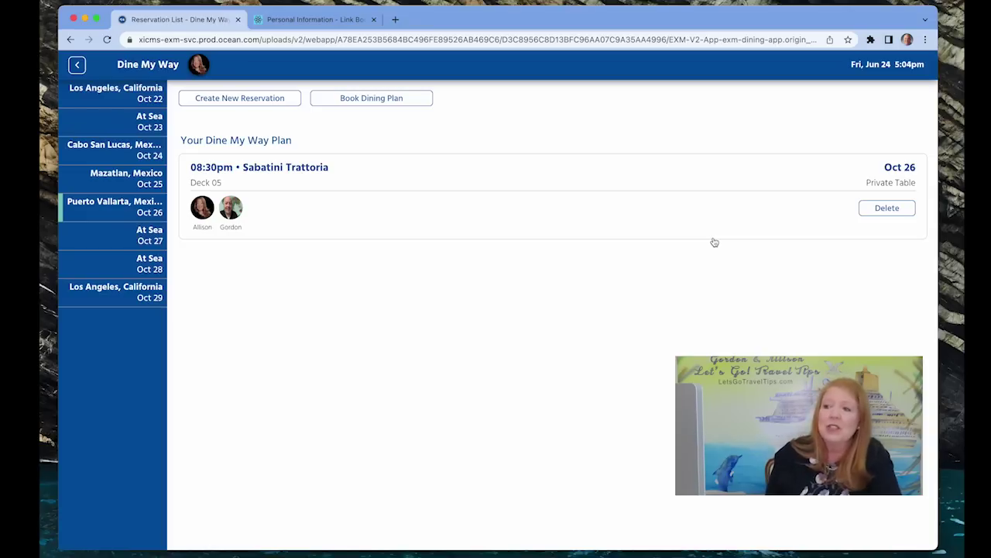
left_click(141, 157)
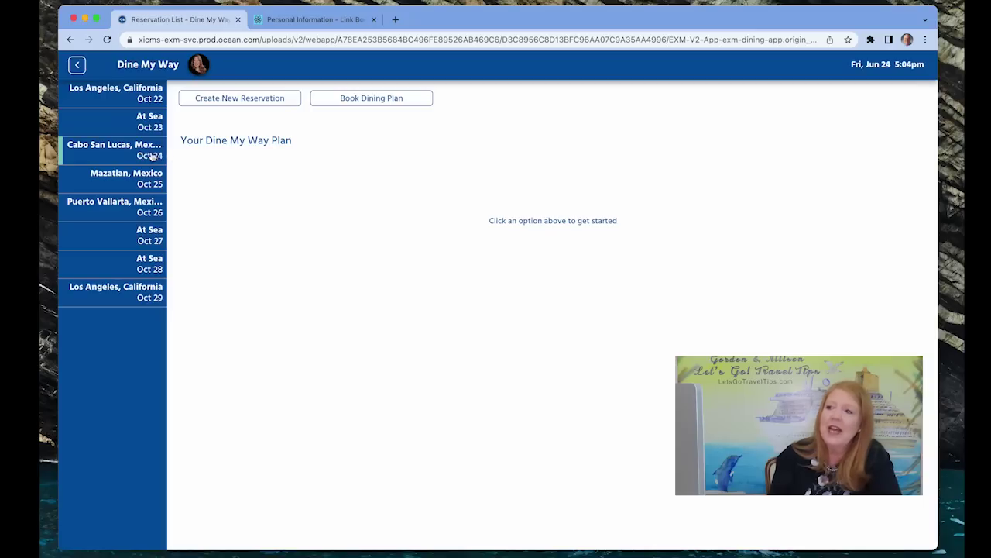
Reserve an Oct 24 evening Main Dining table at 08:40pm in Skagway Dining Room
left_click(246, 101)
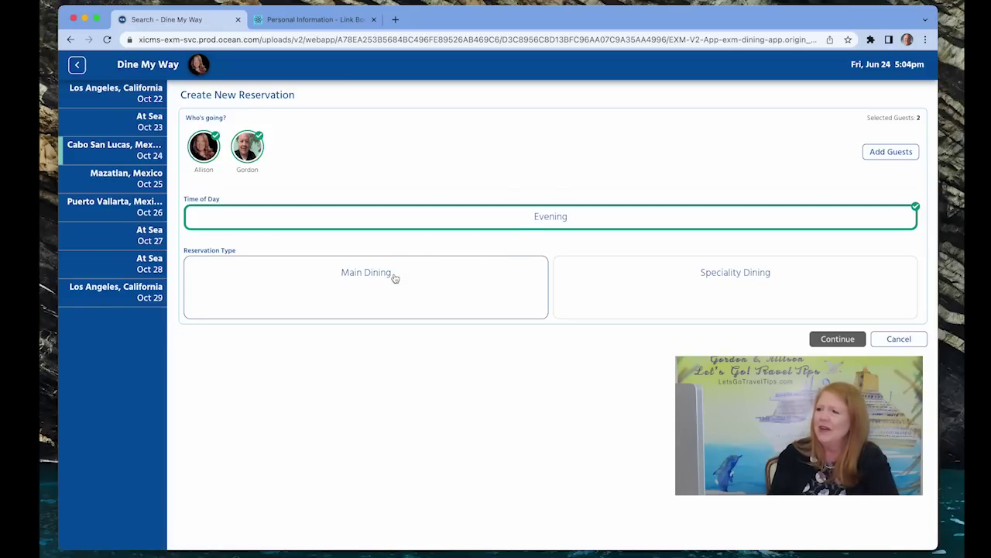
left_click(424, 221)
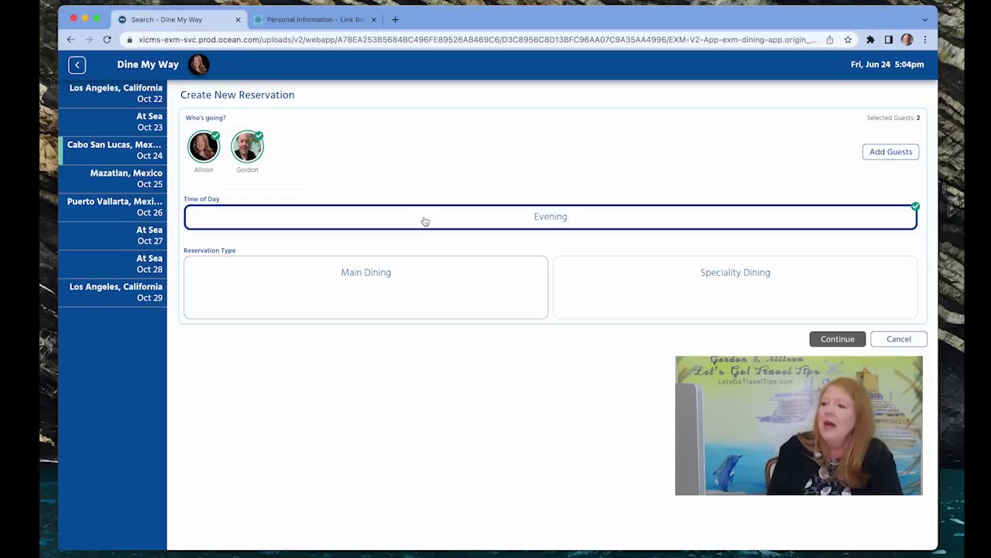
left_click(362, 293)
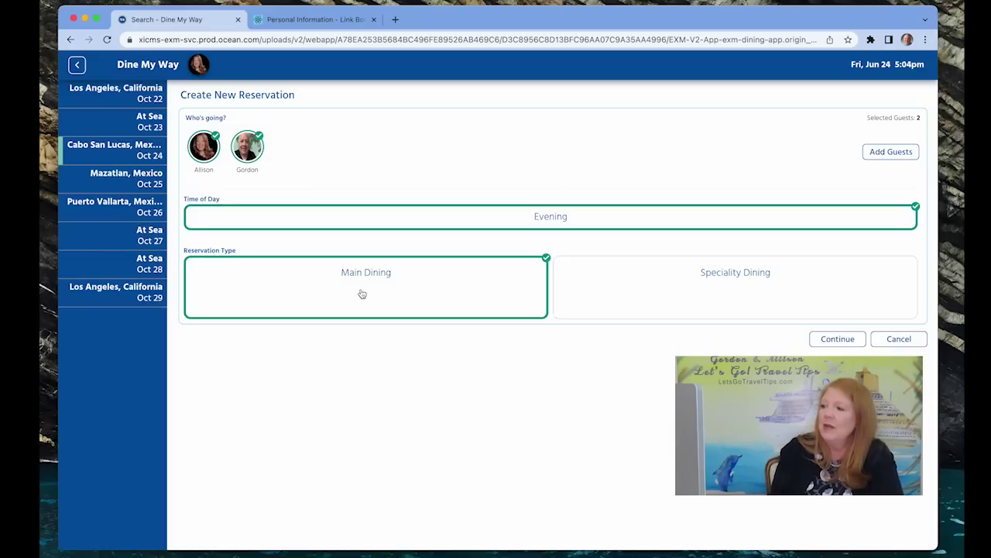
left_click(838, 342)
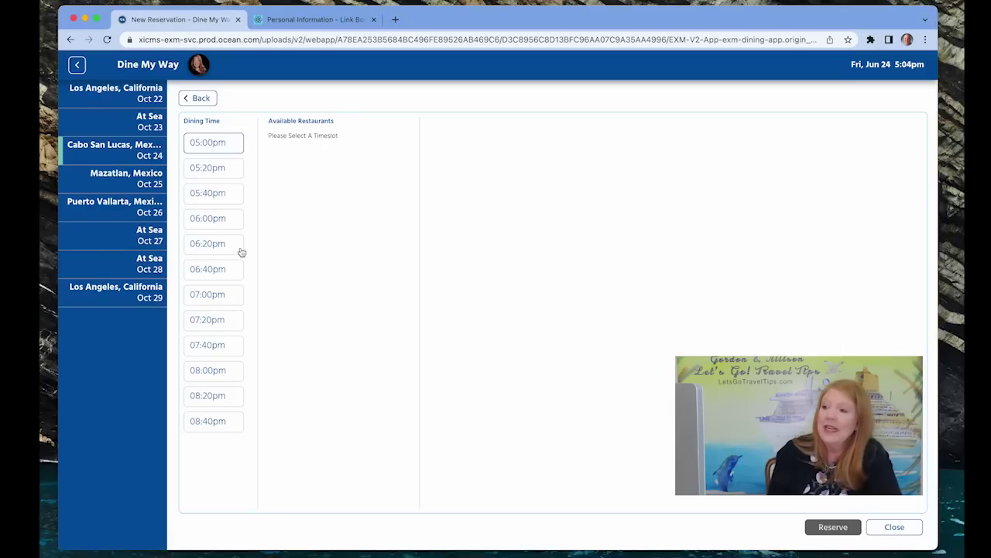
left_click(208, 424)
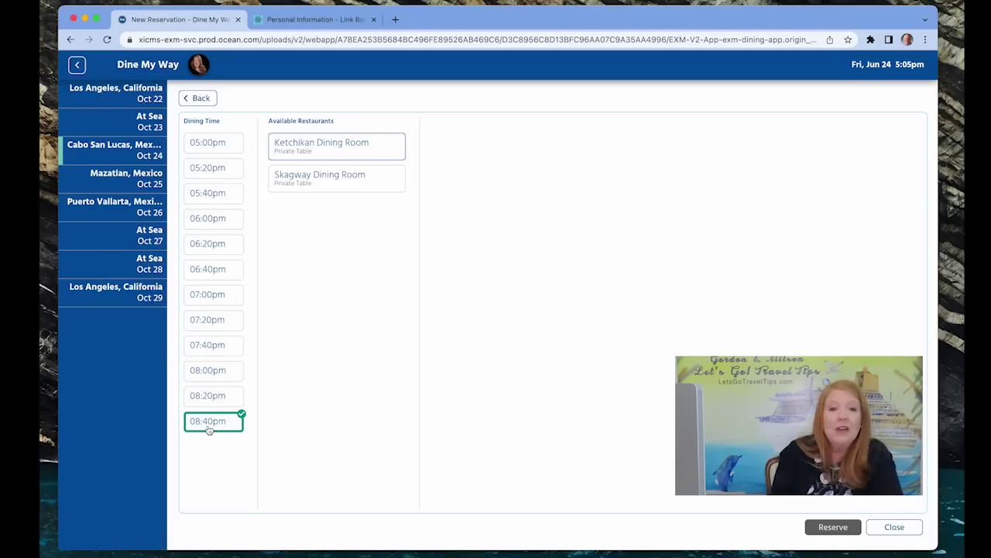
left_click(318, 185)
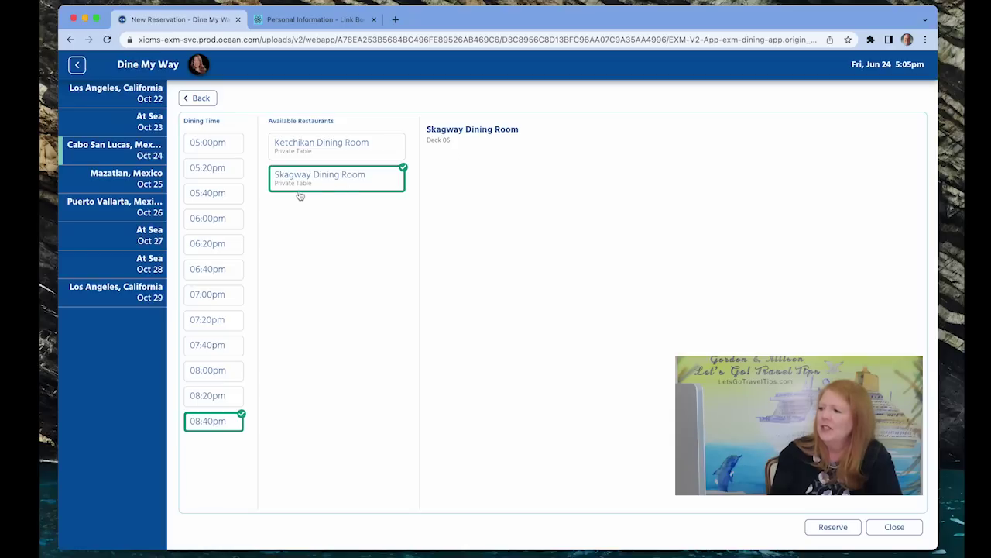
left_click(833, 528)
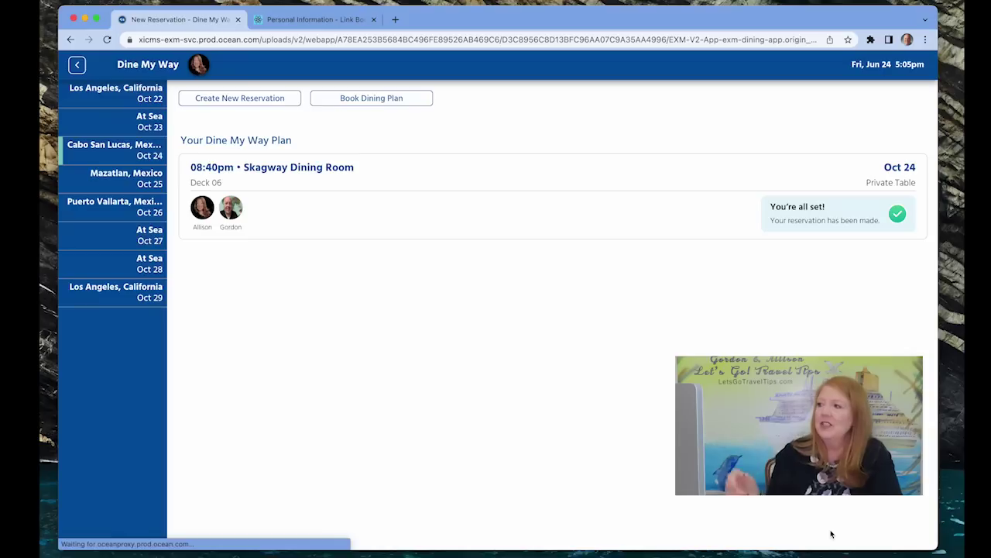